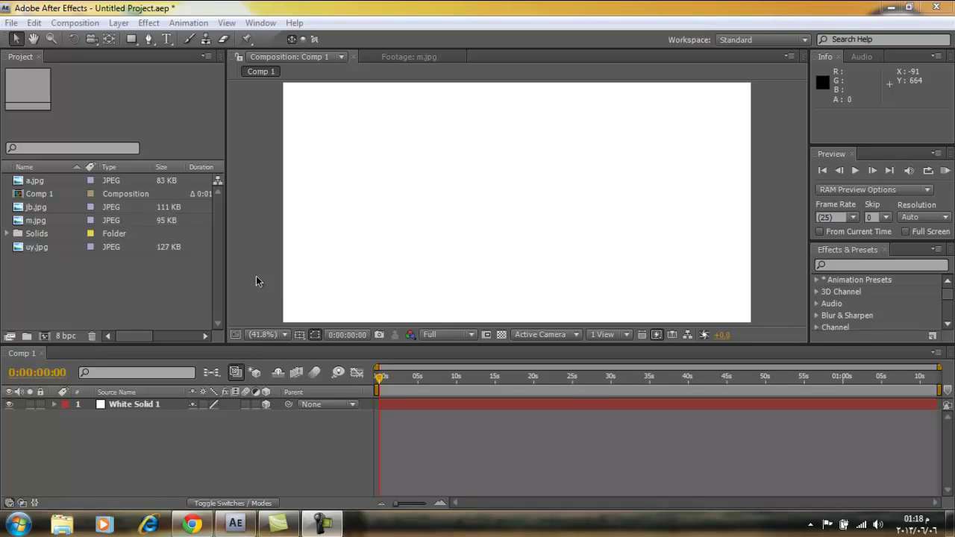
left_click(209, 437)
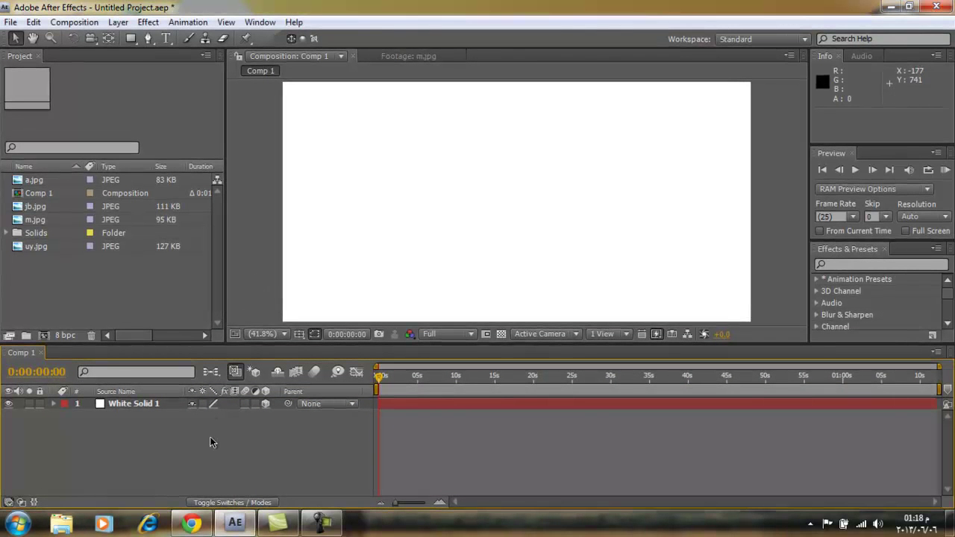
left_click(121, 23)
mouse_move(131, 43)
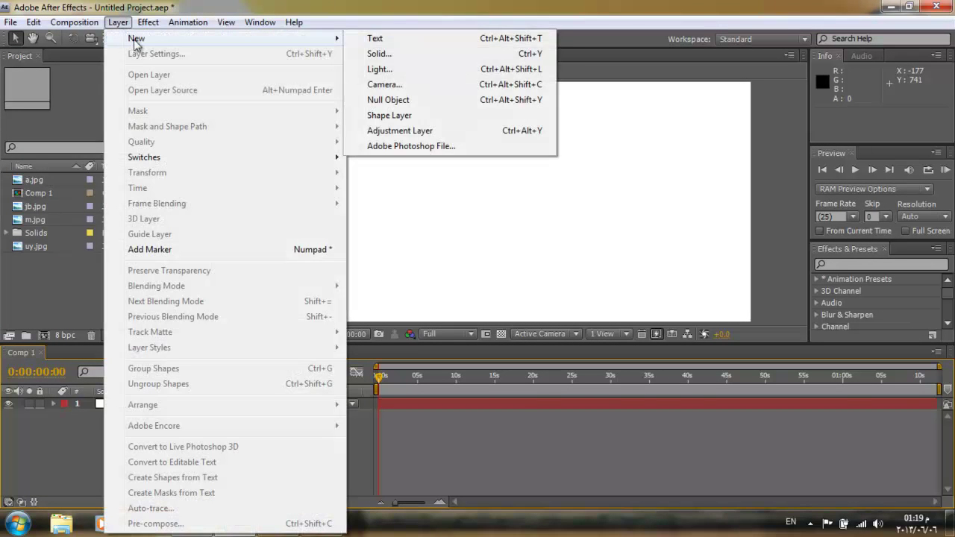
left_click(372, 85)
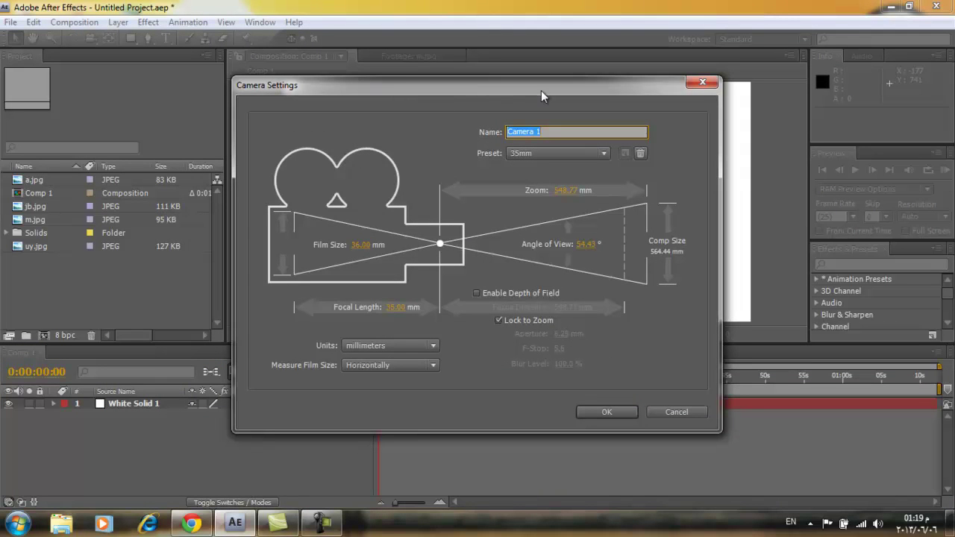
left_click(698, 88)
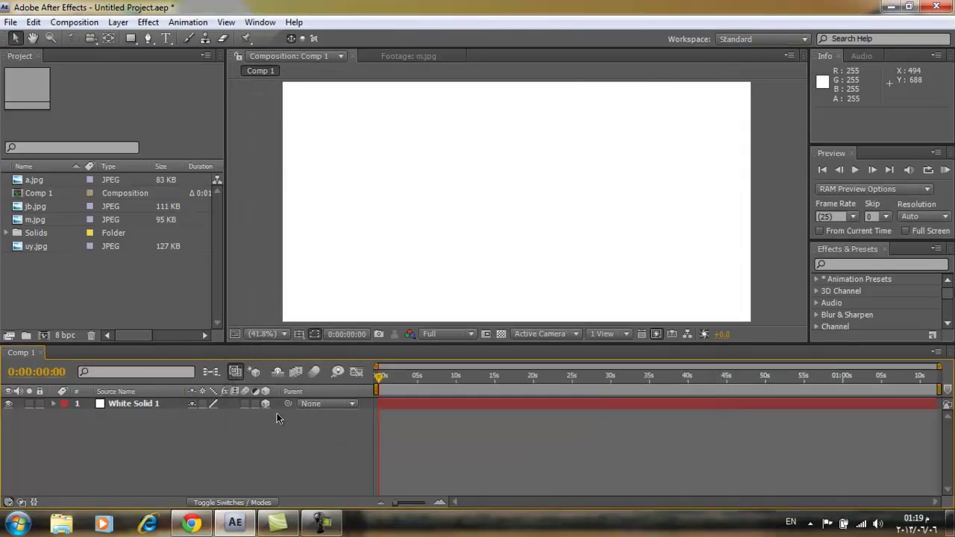
Step: Add a camera layer named Camera 1 to the composition using the 50mm lens preset
right_click(204, 453)
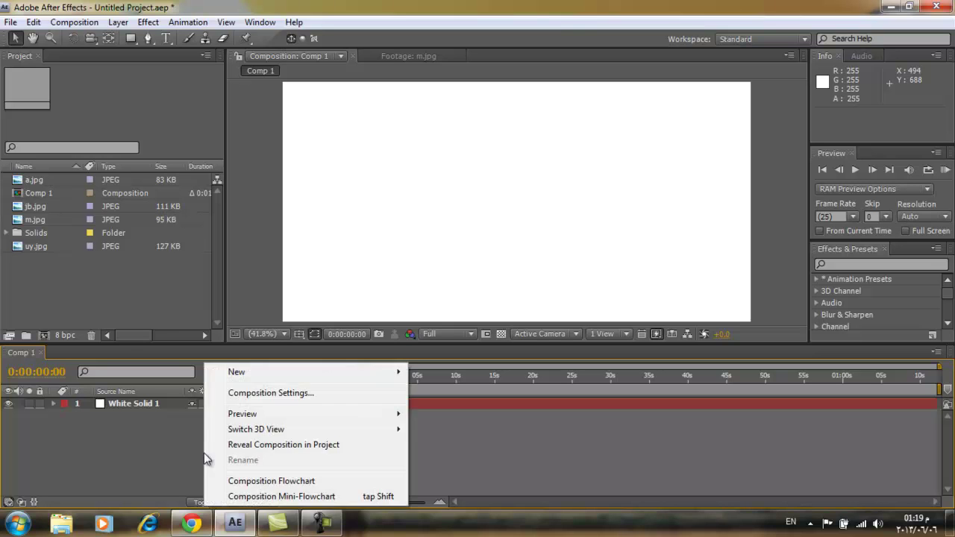
mouse_move(249, 374)
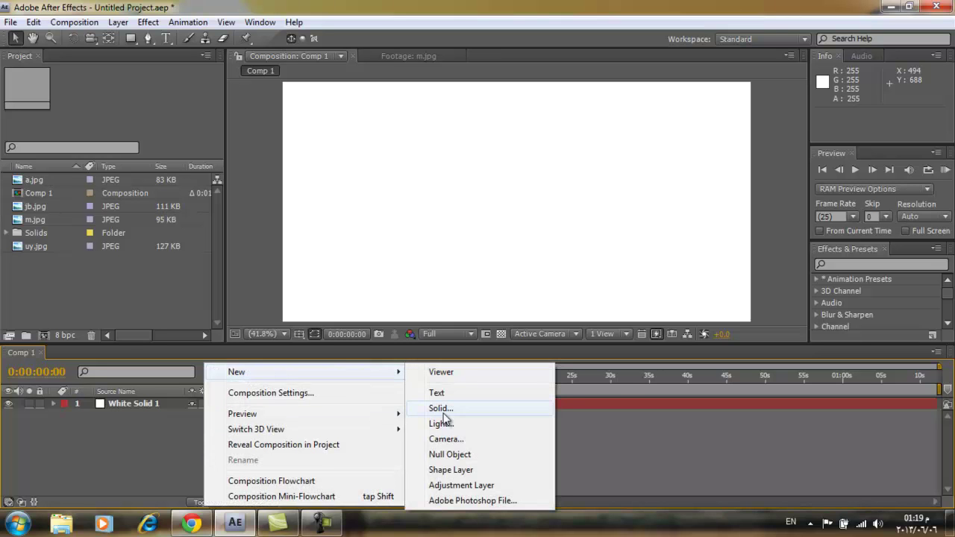
mouse_move(401, 374)
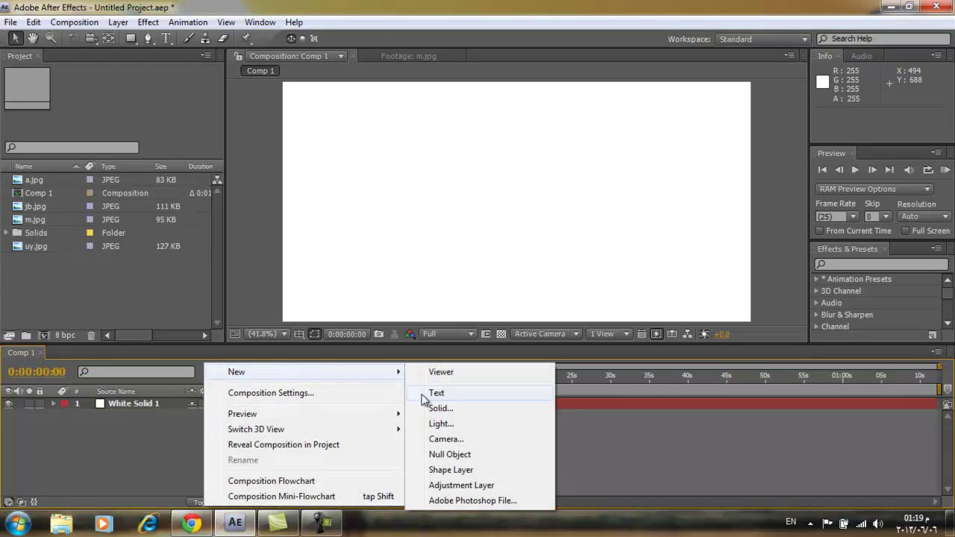
left_click(444, 440)
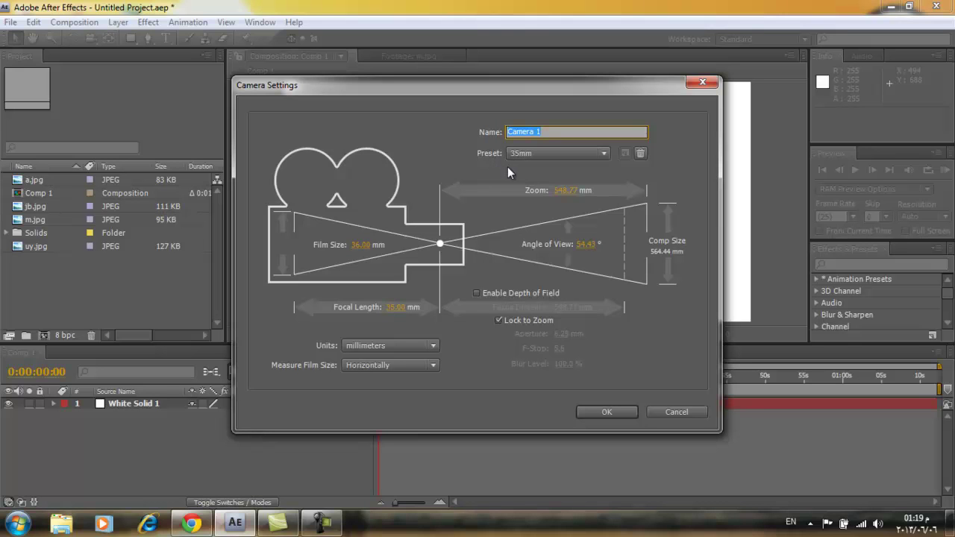
left_click(567, 156)
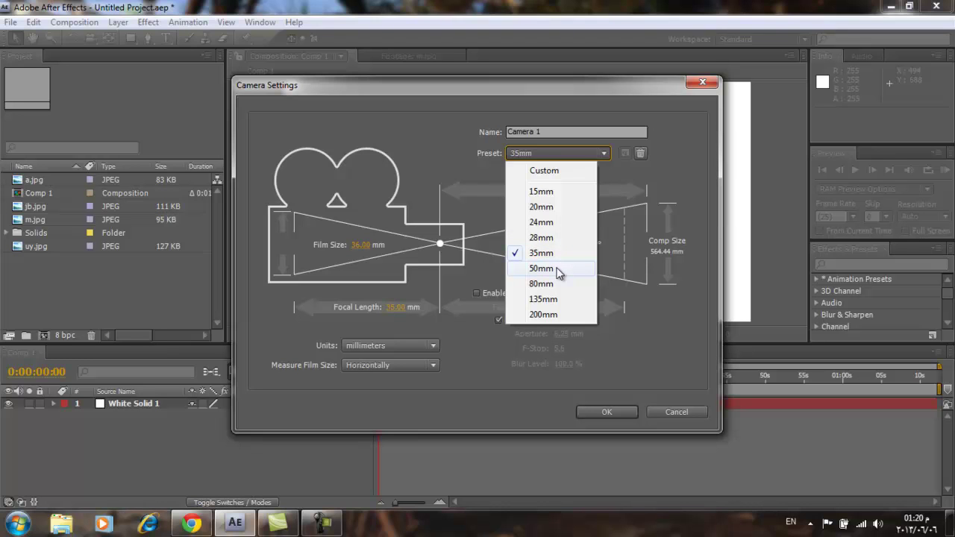
left_click(559, 270)
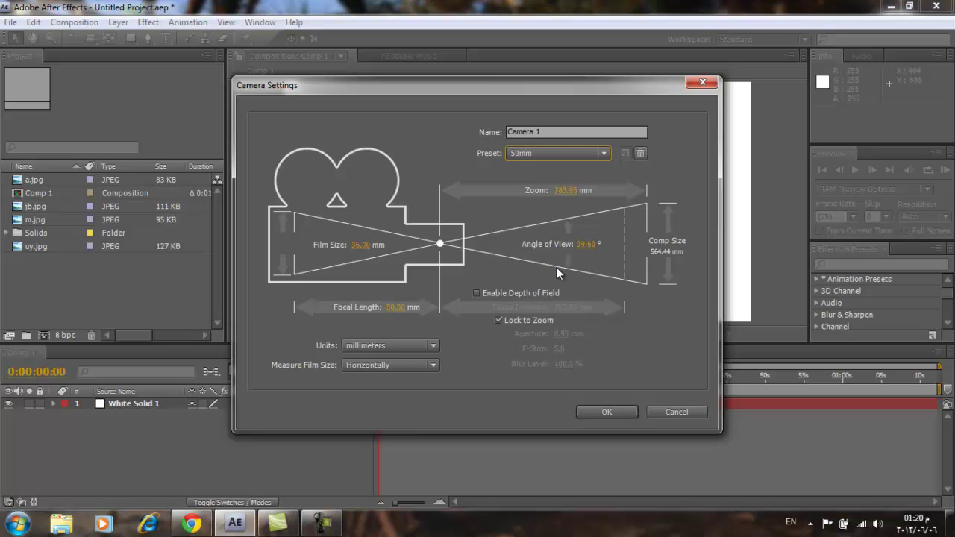
left_click(567, 152)
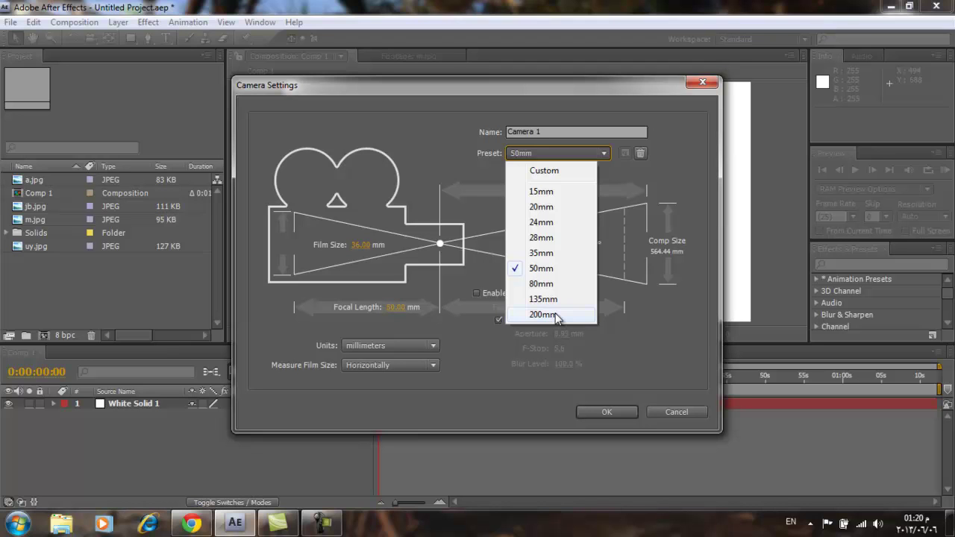
left_click(555, 270)
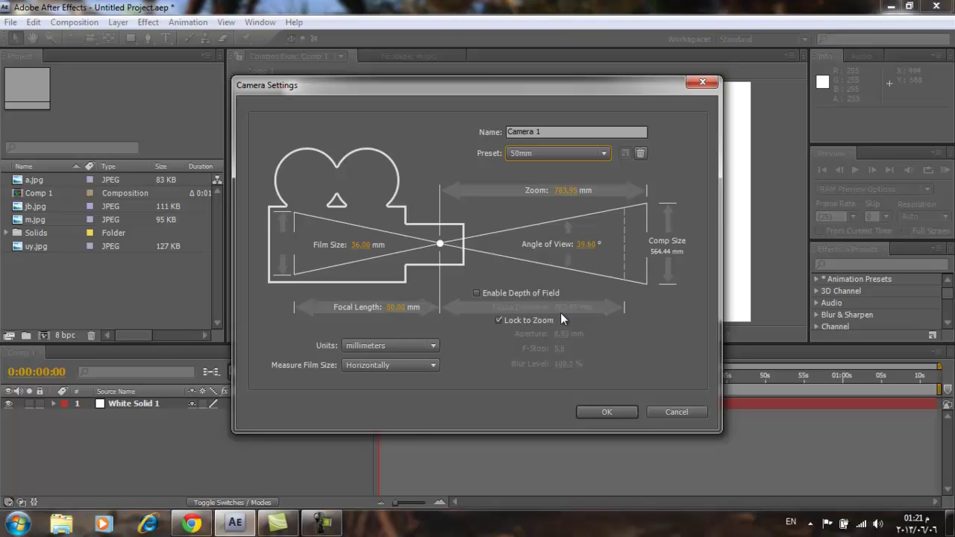
left_click(568, 155)
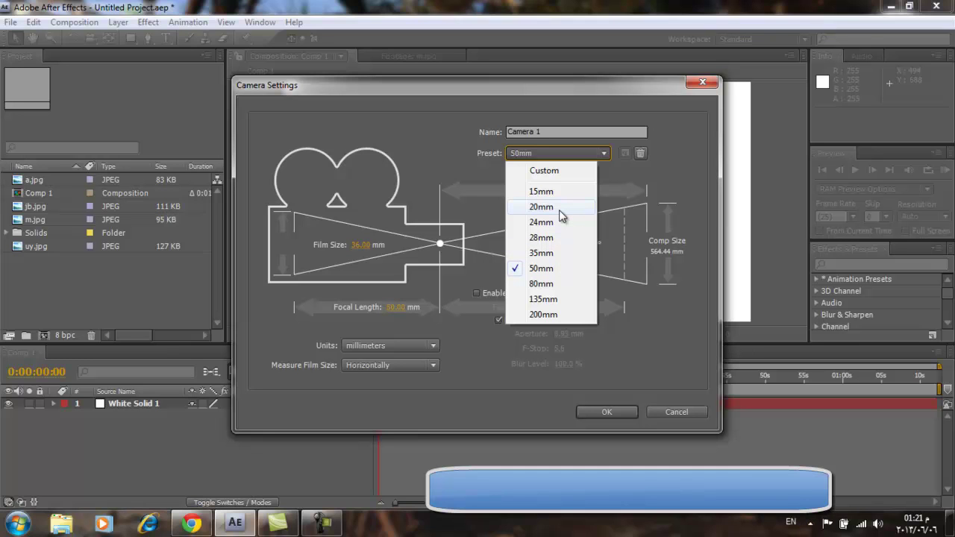
left_click(616, 411)
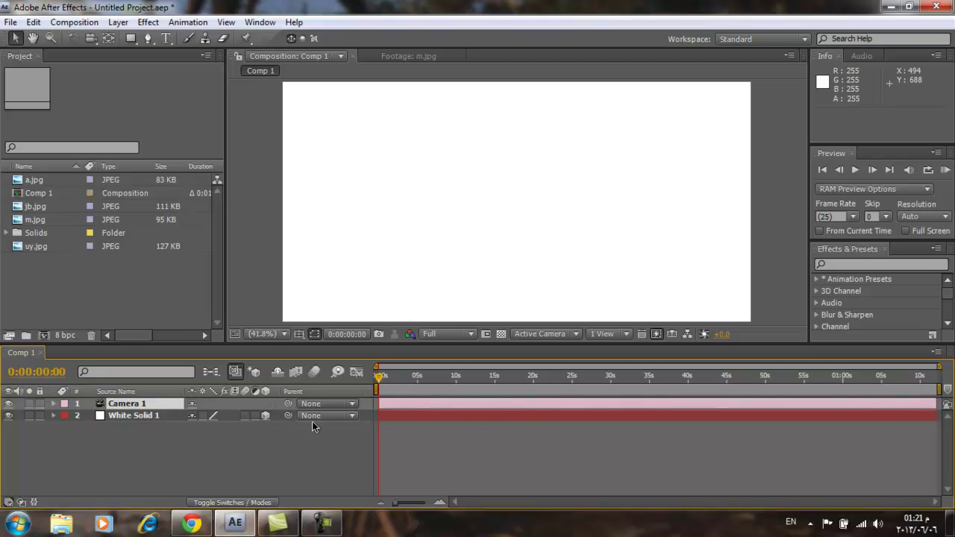
Step: Add uy.jpg, m.jpg, jb.jpg and a.jpg to the composition, stacked between the camera and the white solid with a.jpg uppermost
left_click(22, 247)
left_click_drag(21, 246, 82, 462)
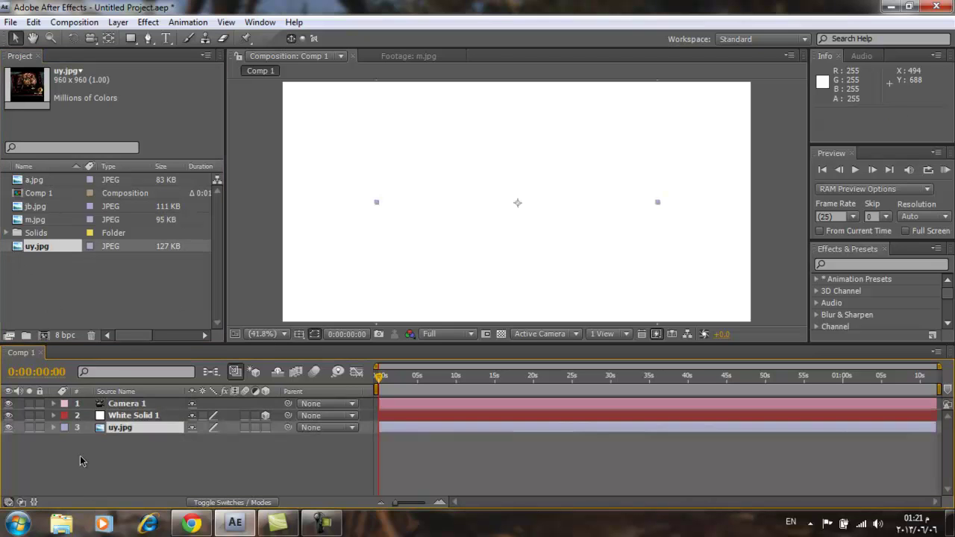
left_click_drag(103, 430, 106, 418)
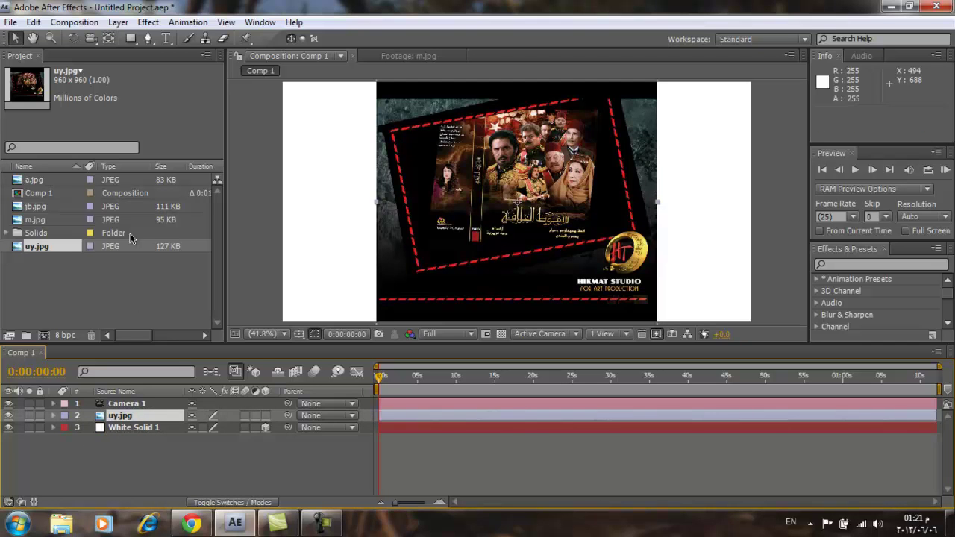
left_click_drag(20, 222, 105, 416)
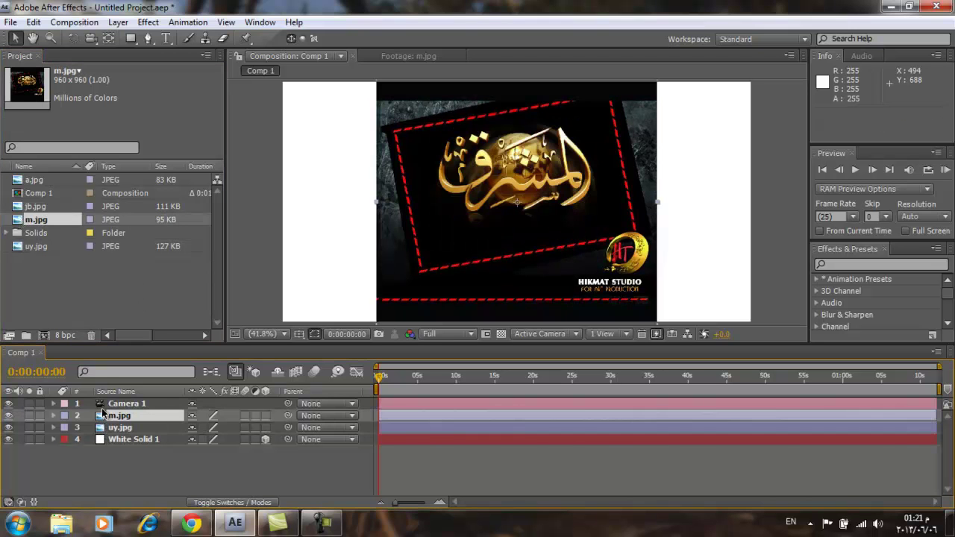
left_click(21, 209)
left_click_drag(21, 212, 101, 416)
left_click_drag(22, 183, 97, 442)
Step: Scale the four image layers together to 52% and collapse their properties
left_click_drag(106, 457, 109, 459)
key("s")
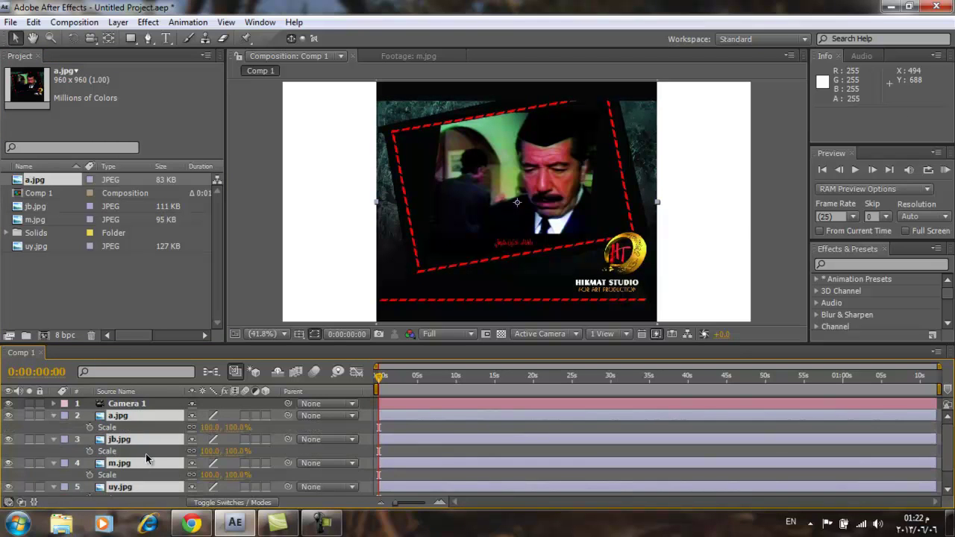
left_click_drag(207, 428, 175, 430)
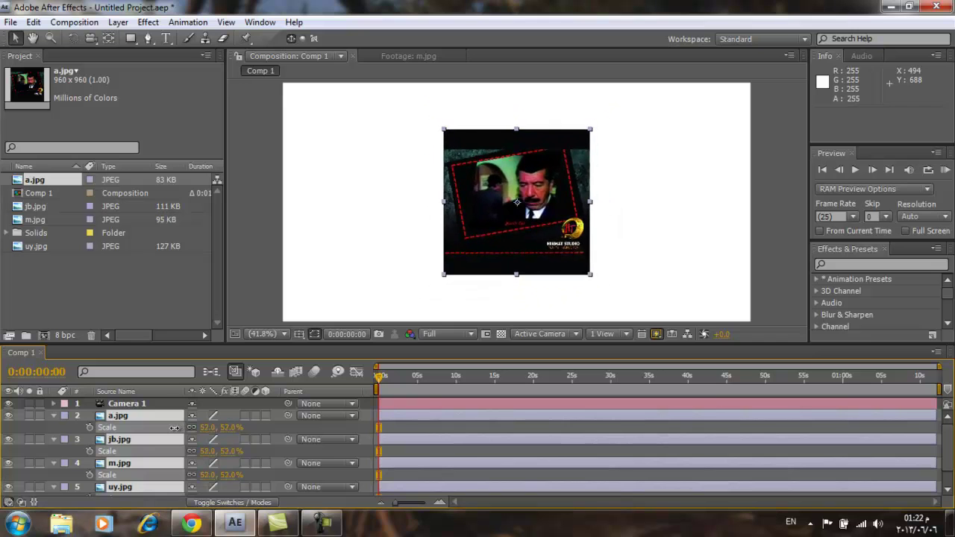
left_click(58, 416)
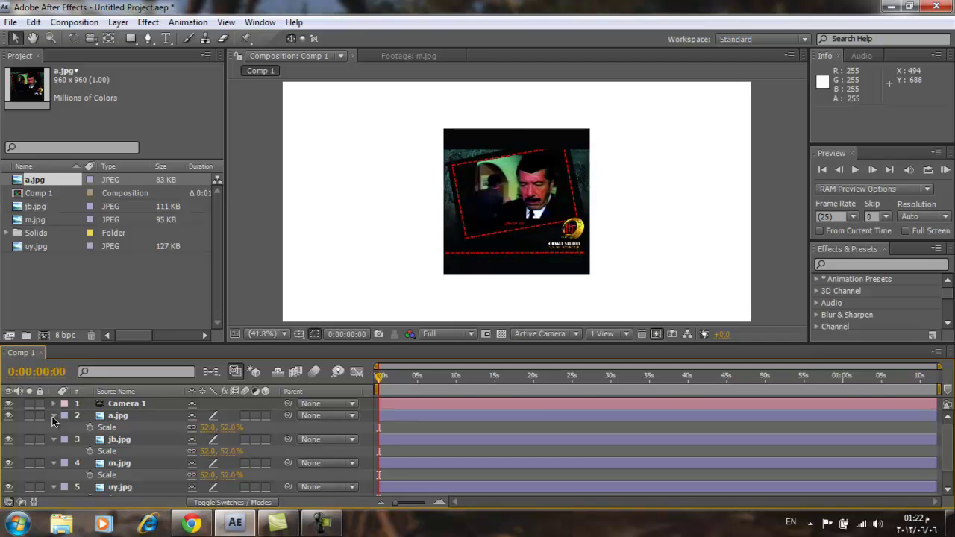
left_click(55, 416)
left_click(53, 426)
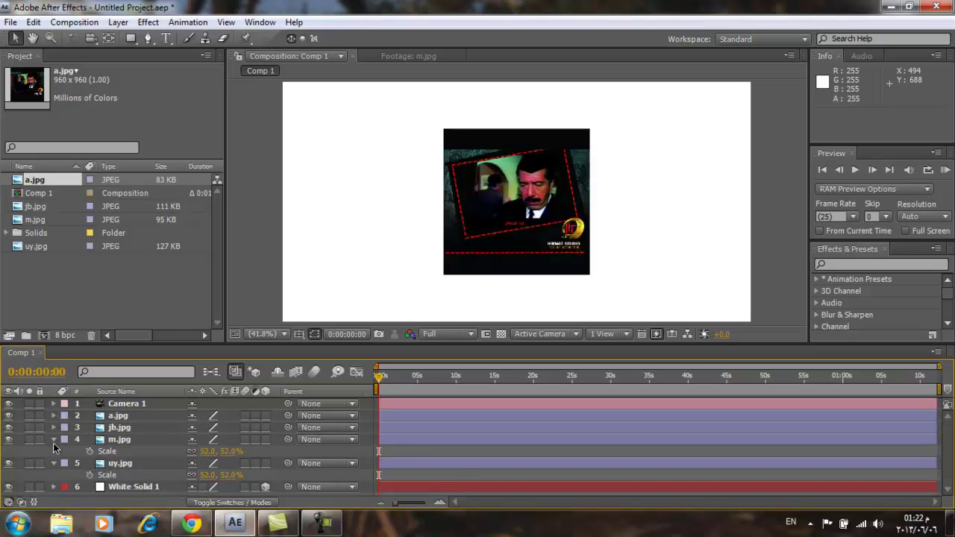
left_click(53, 441)
left_click(53, 449)
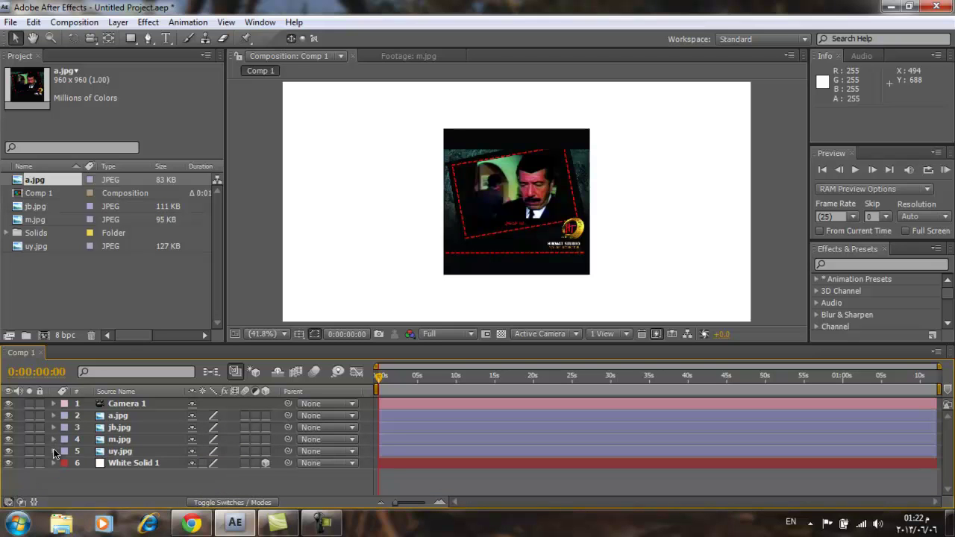
Step: Turn on the 3D switch for the four image layers a.jpg, jb.jpg, m.jpg and uy.jpg
left_click(266, 416)
left_click(266, 428)
left_click(266, 439)
Step: Examine the Transform and Camera Options properties of Camera 1
left_click(54, 404)
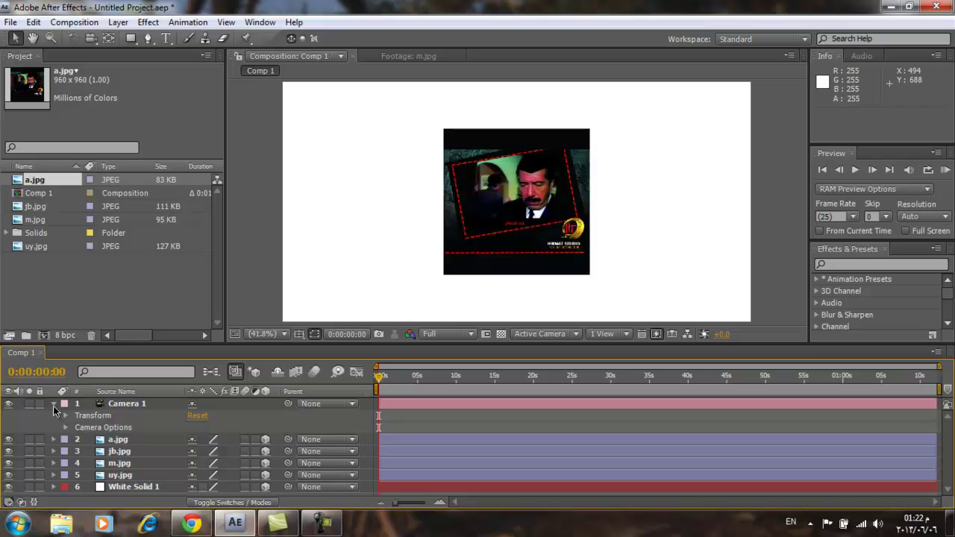
left_click(64, 415)
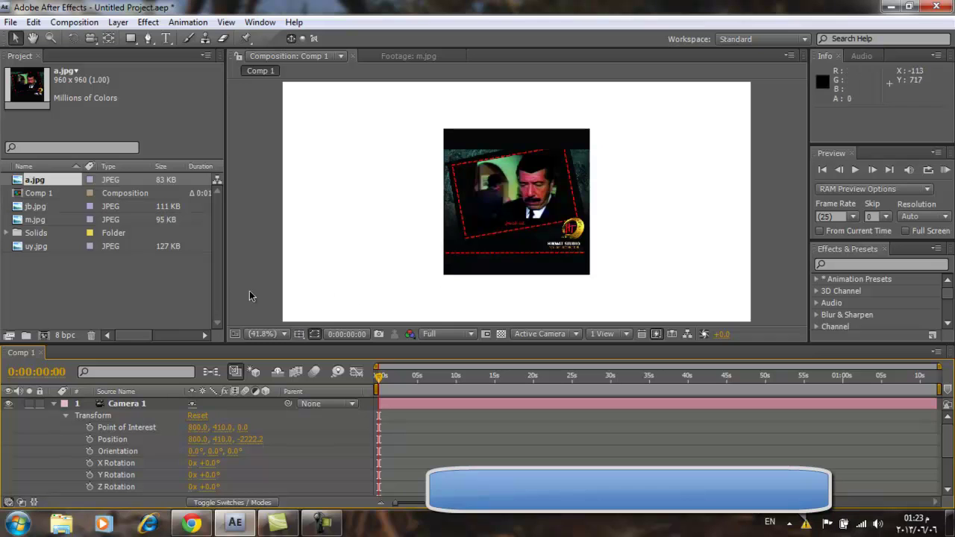
left_click(66, 417)
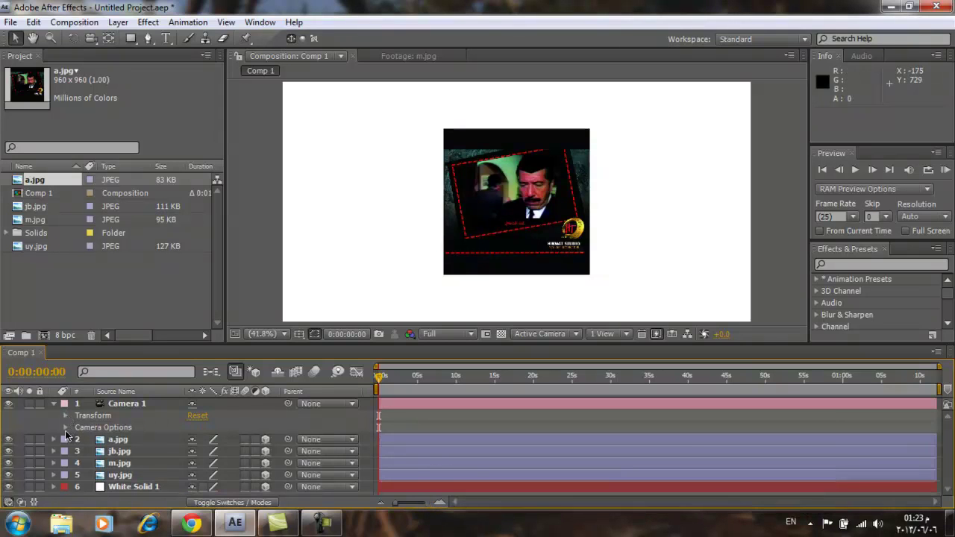
left_click(65, 428)
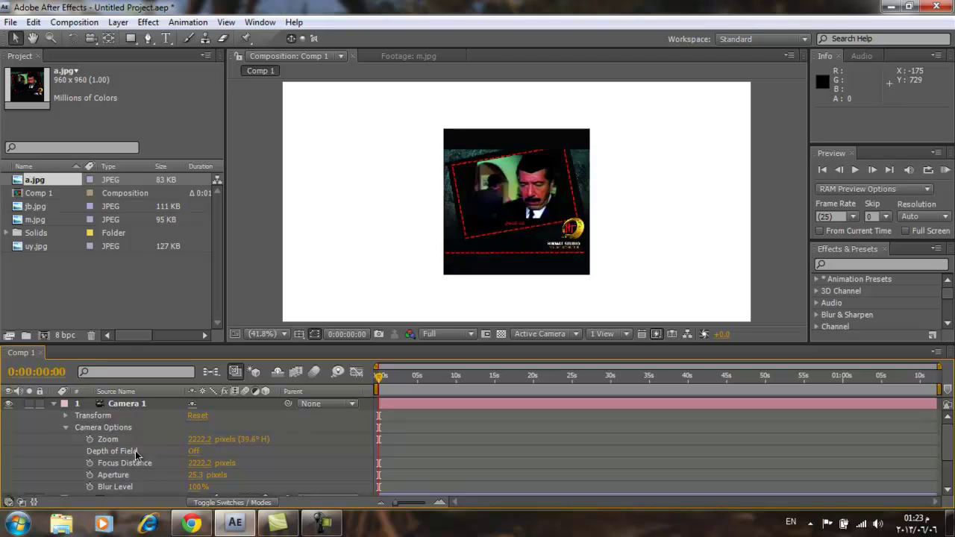
left_click(66, 427)
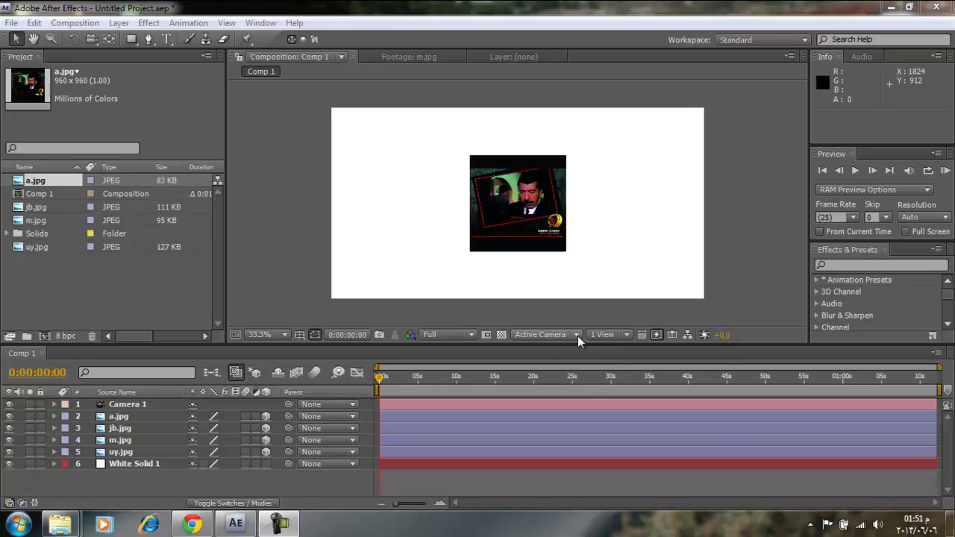
Step: Split the composition viewer into 2 Views - Horizontal with the active one set to Top, and select Camera 1
left_click(602, 335)
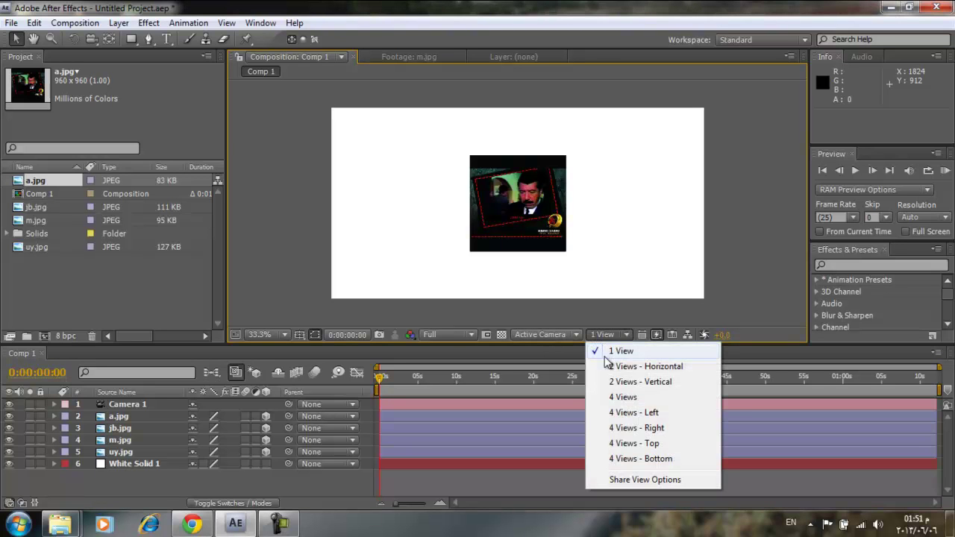
left_click(646, 366)
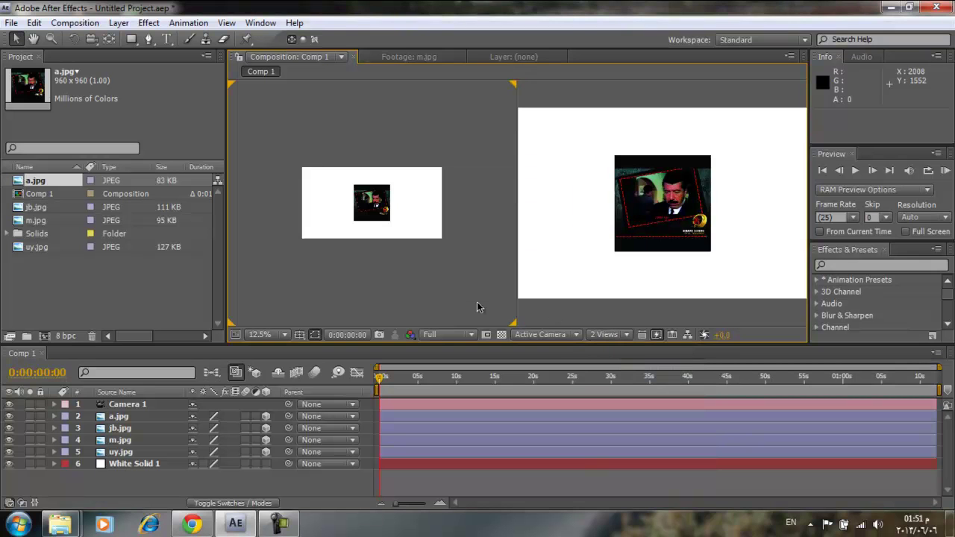
left_click(545, 334)
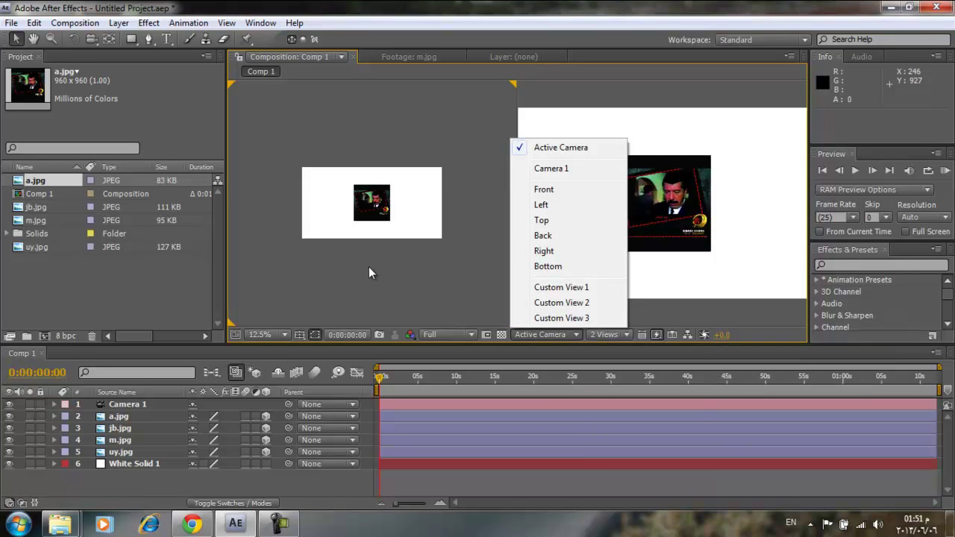
left_click(540, 221)
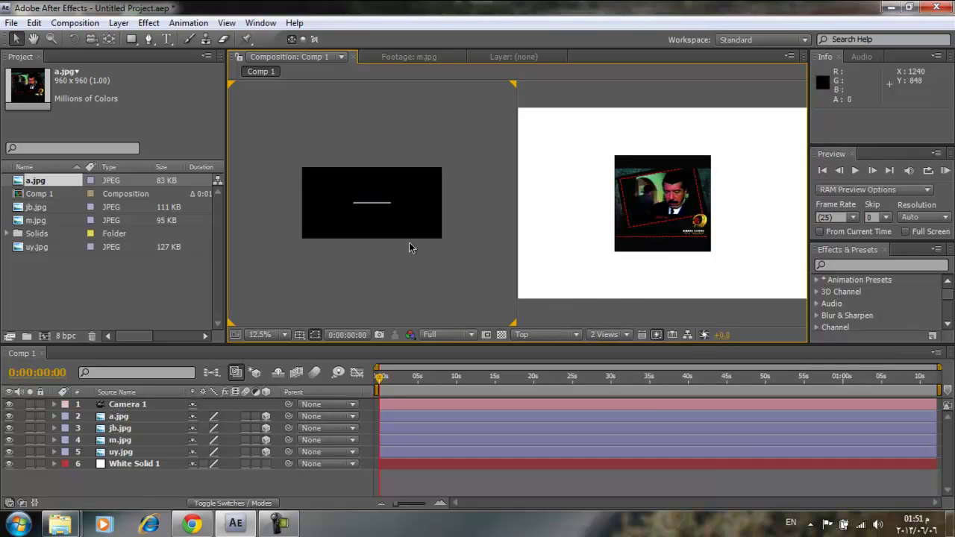
left_click(101, 407)
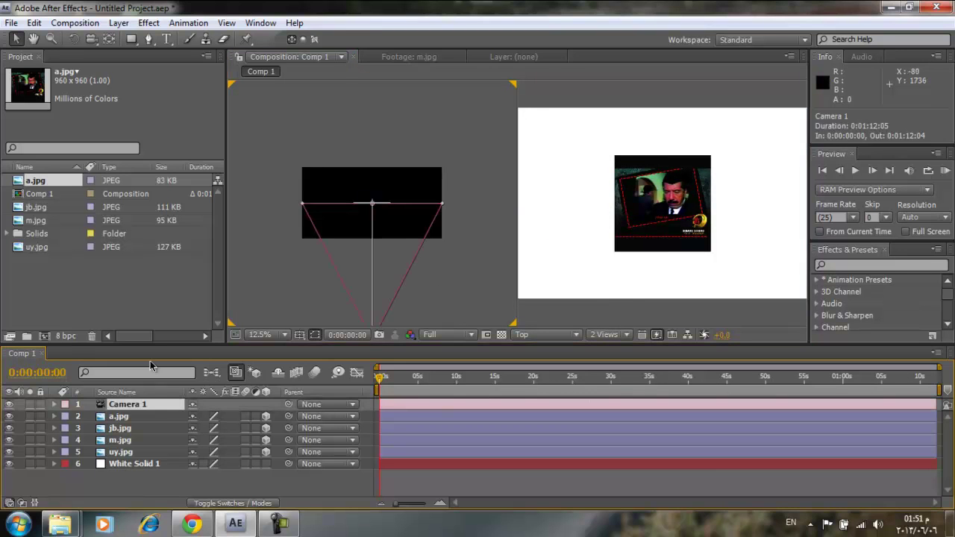
Step: Cycle the active view through Left and Bottom to Custom View 1, and pull Camera 1 back to about Z -1642
left_click(549, 335)
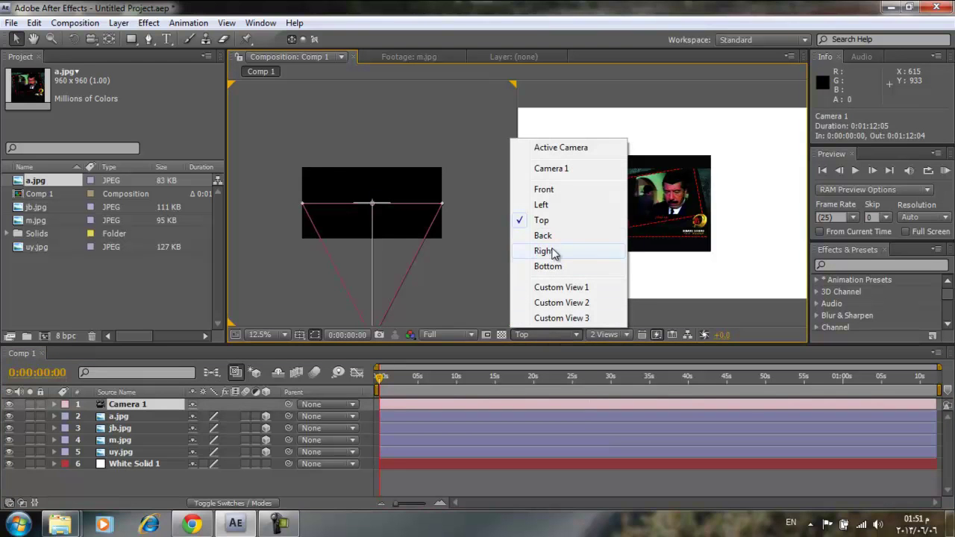
left_click(556, 205)
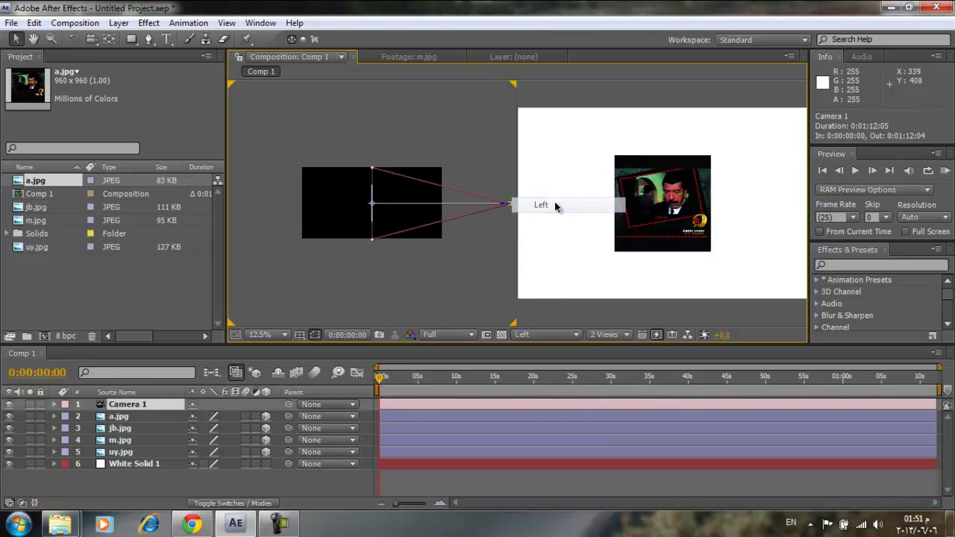
left_click(540, 336)
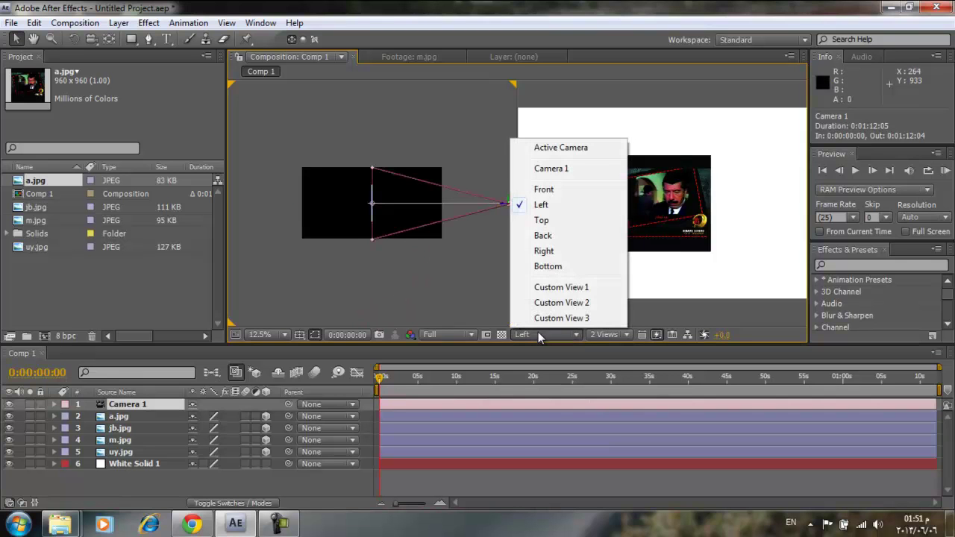
left_click(553, 265)
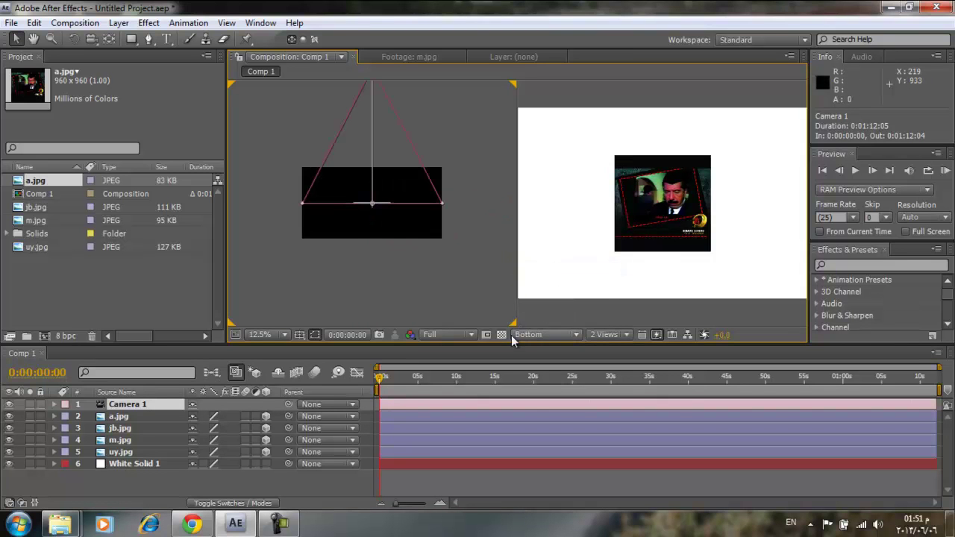
left_click(544, 337)
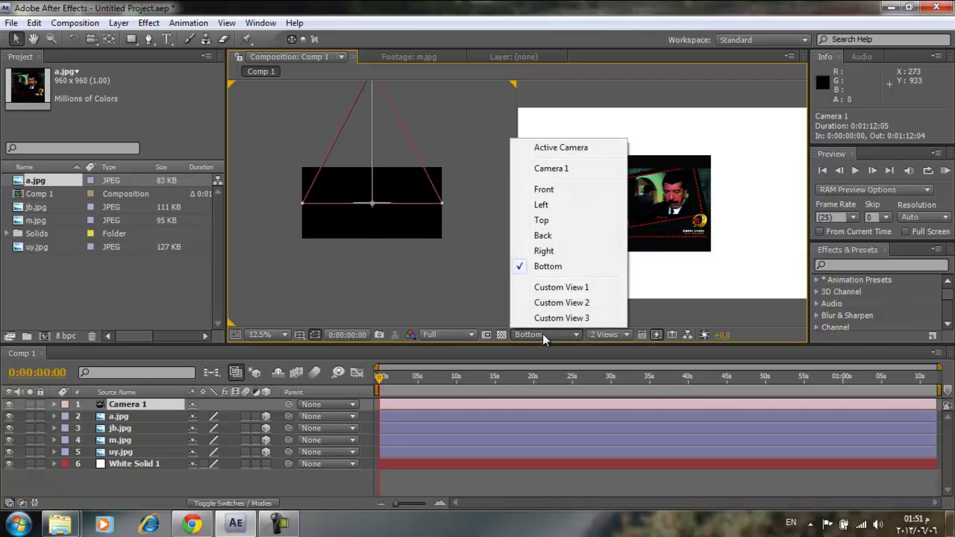
left_click(552, 291)
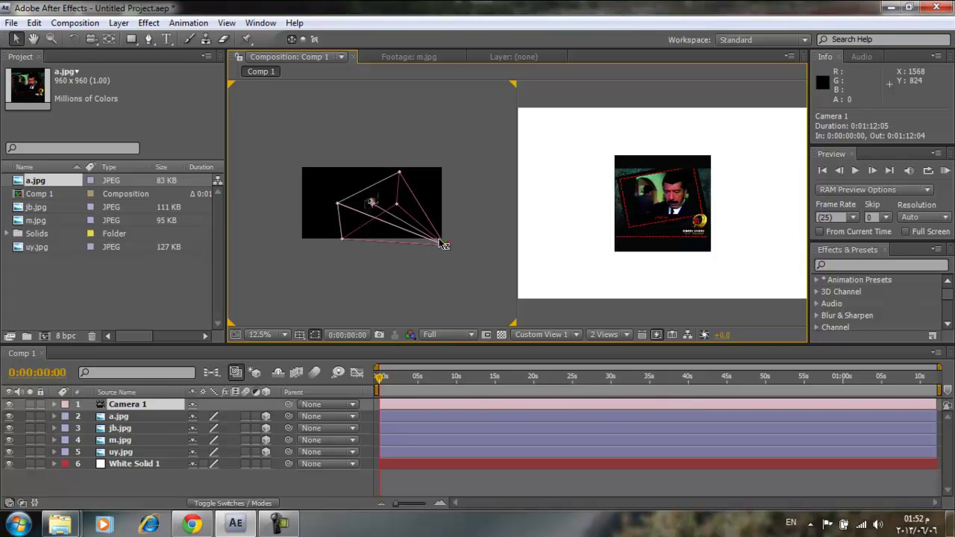
left_click_drag(444, 246, 451, 251)
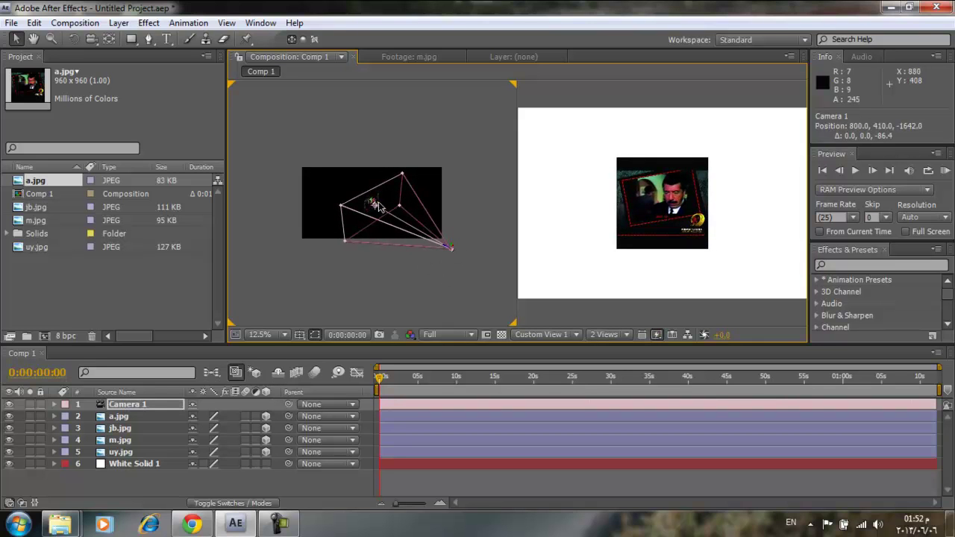
Step: Move a.jpg to about X 1035, Z -585, and shift jb.jpg sideways to about X 362
left_click(121, 420)
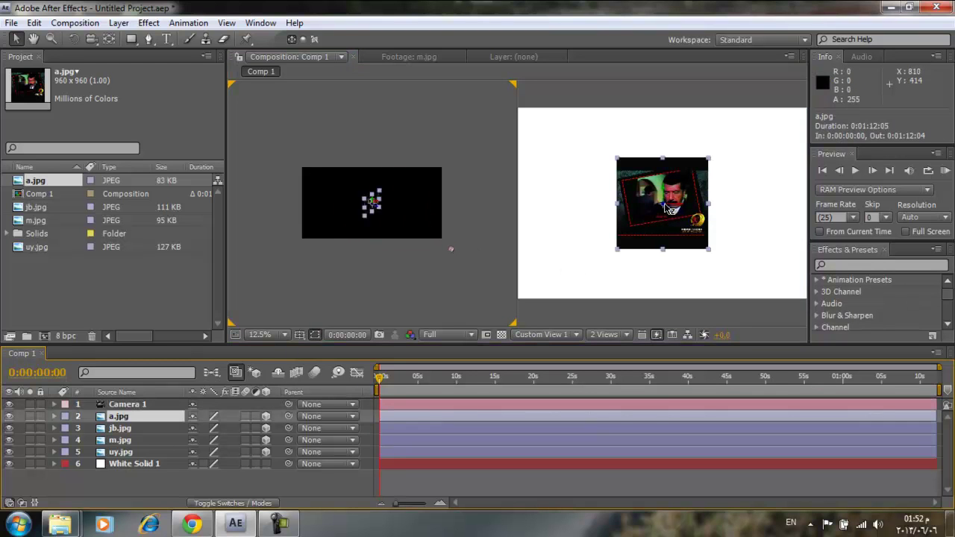
left_click_drag(670, 209, 673, 73)
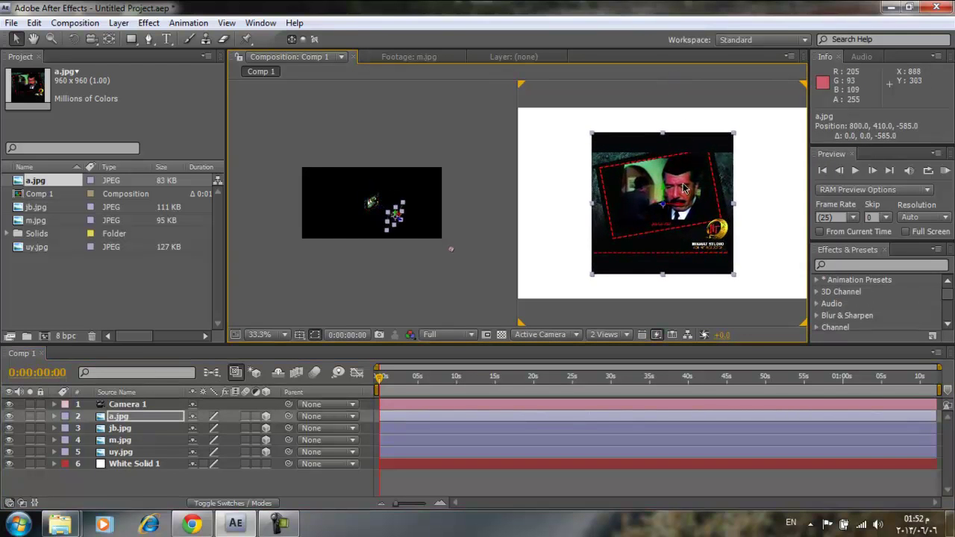
left_click_drag(683, 205, 747, 213)
left_click(670, 214)
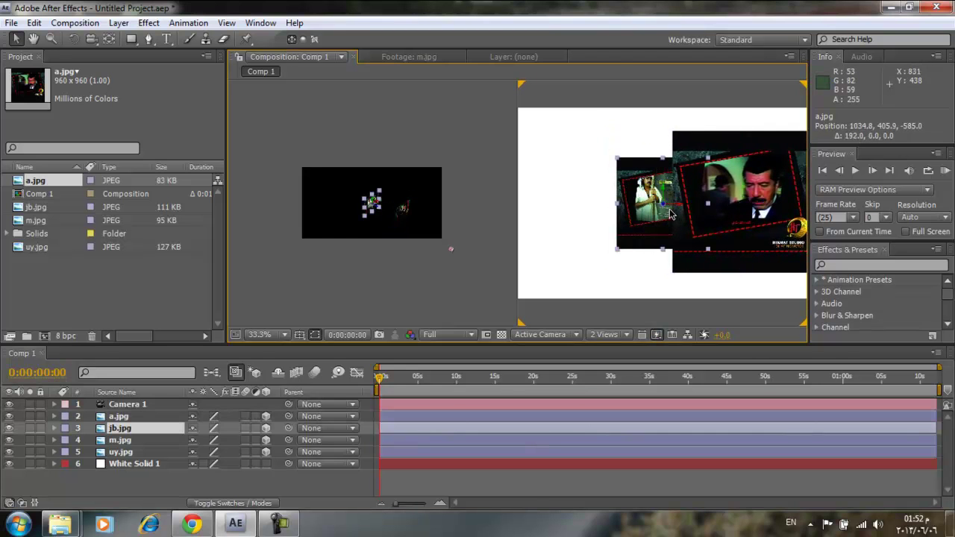
left_click_drag(669, 210, 582, 200)
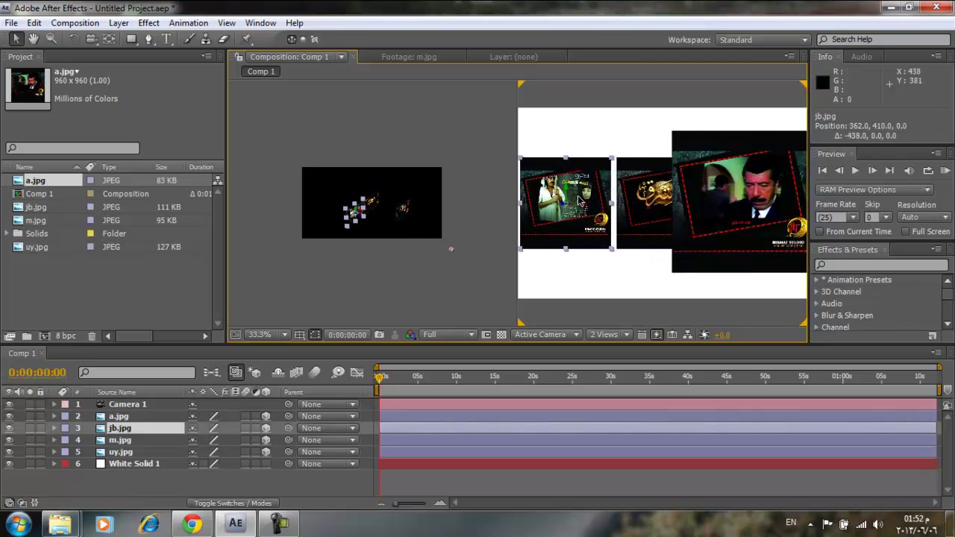
Step: Push m.jpg back in depth to about Z 1872 and uy.jpg to about Z 669
left_click(647, 221)
left_click_drag(666, 212, 555, 536)
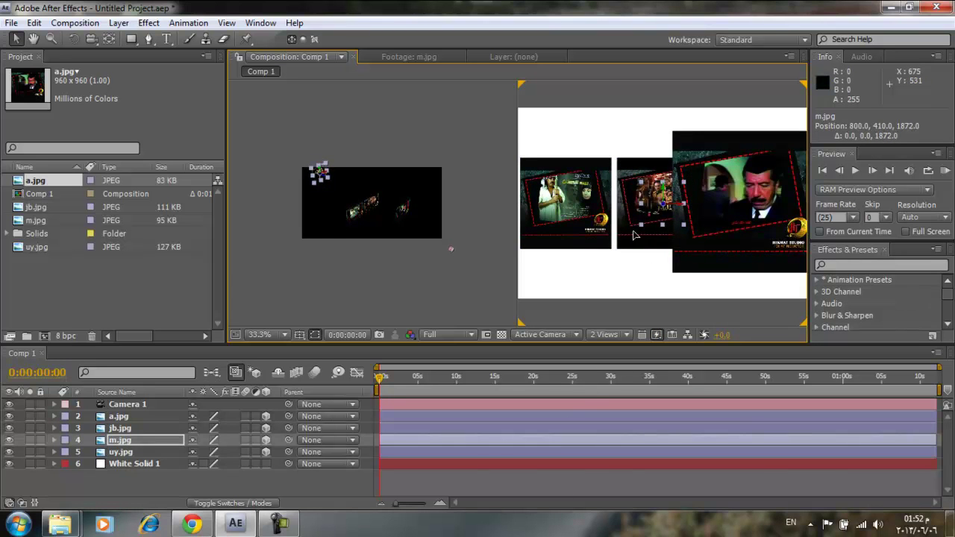
left_click(639, 233)
left_click_drag(665, 212, 614, 317)
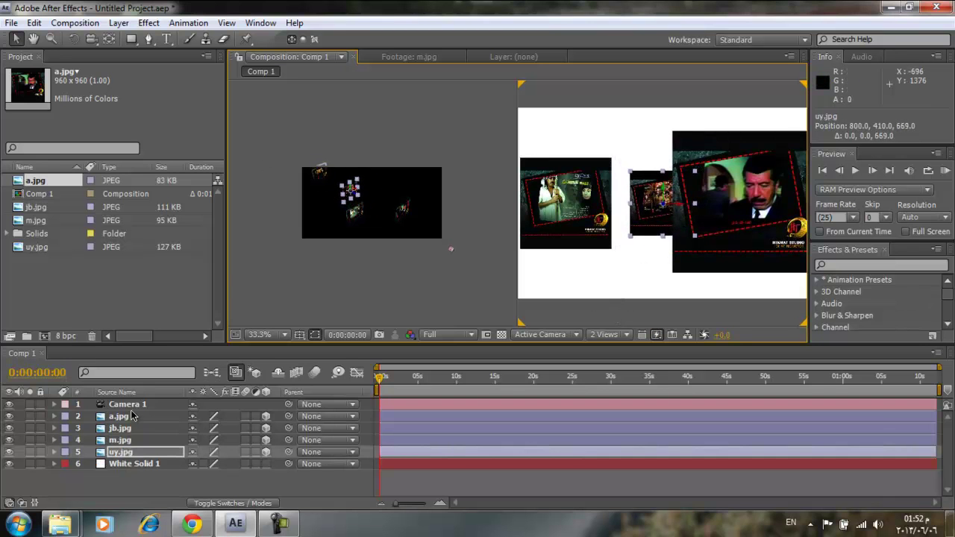
Step: Move m.jpg farther from the camera in Custom View 1, to about Z 2990
left_click(120, 441)
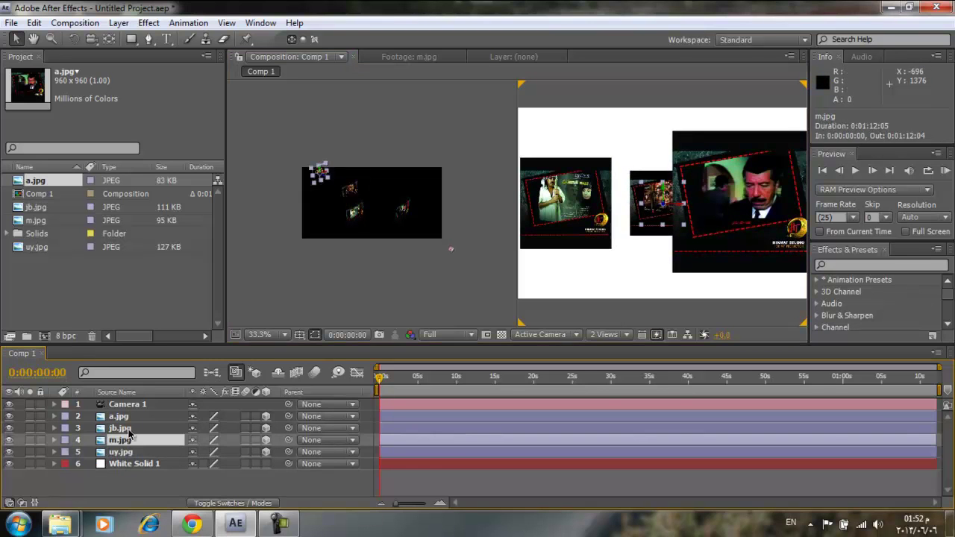
left_click(317, 171)
left_click_drag(312, 167, 273, 118)
left_click_drag(306, 168, 297, 155)
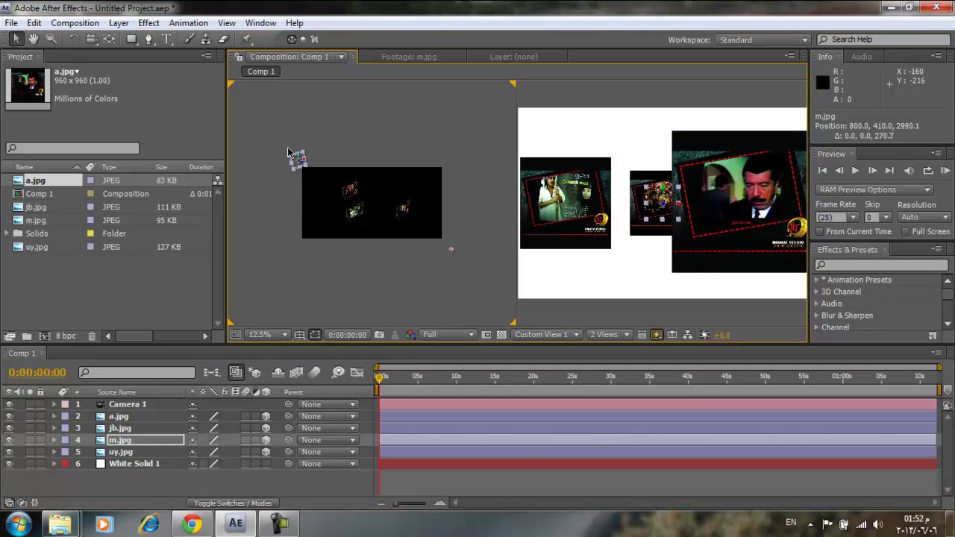
Step: Move uy.jpg to about X -134, Z 1079, and reposition jb.jpg in Custom View 1
left_click(352, 198)
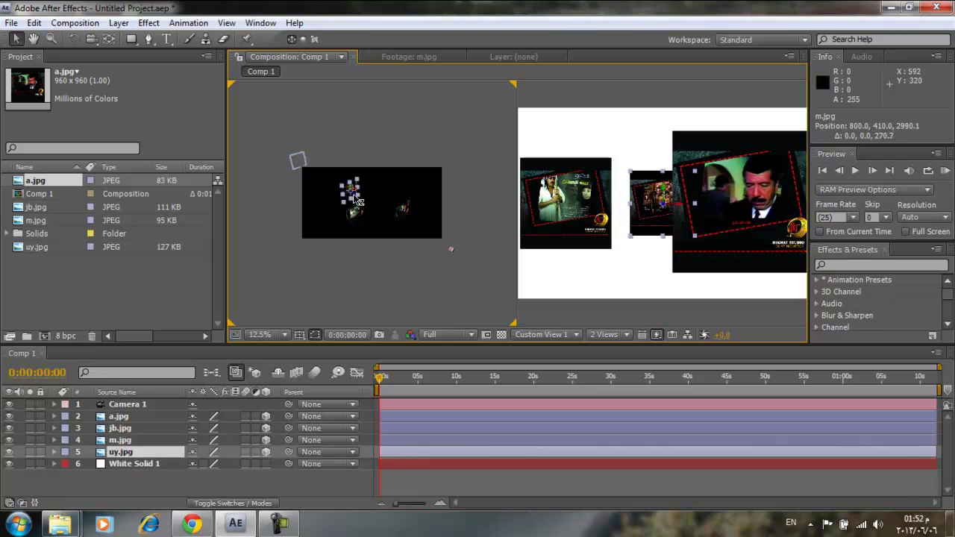
left_click_drag(352, 199, 337, 176)
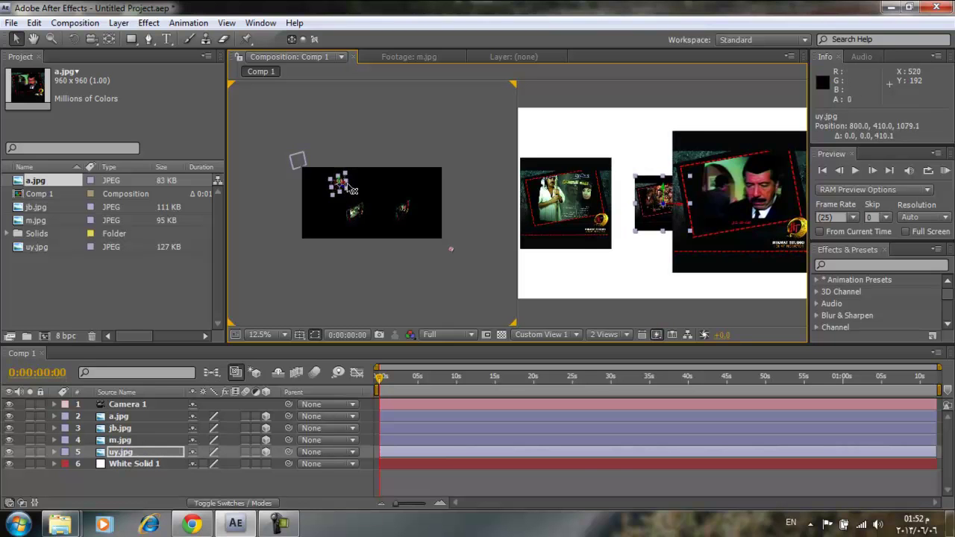
left_click_drag(348, 187, 307, 201)
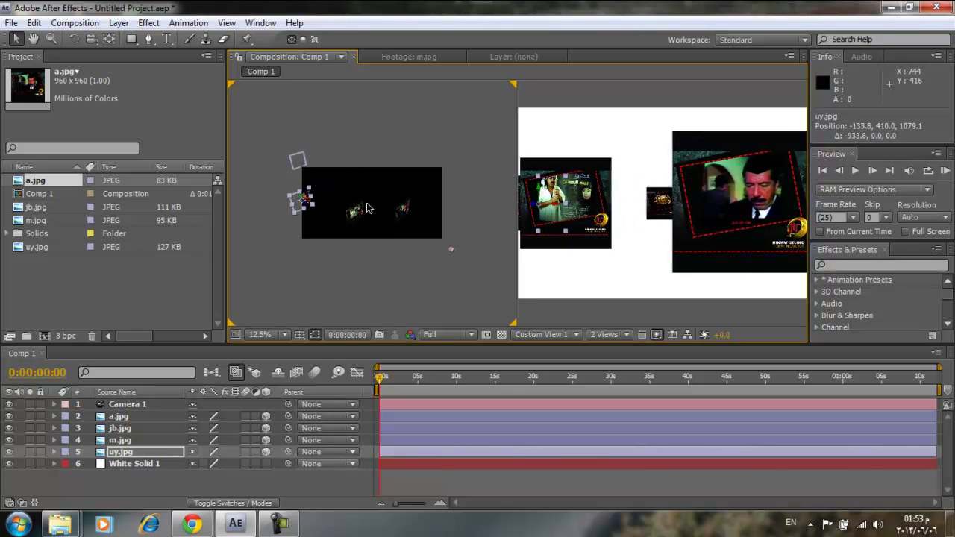
left_click(363, 216)
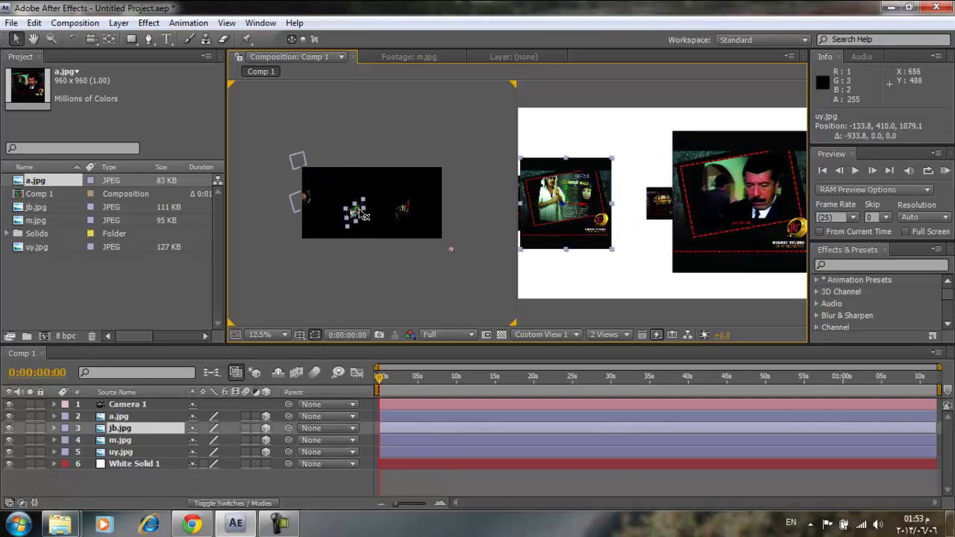
left_click_drag(363, 217, 385, 177)
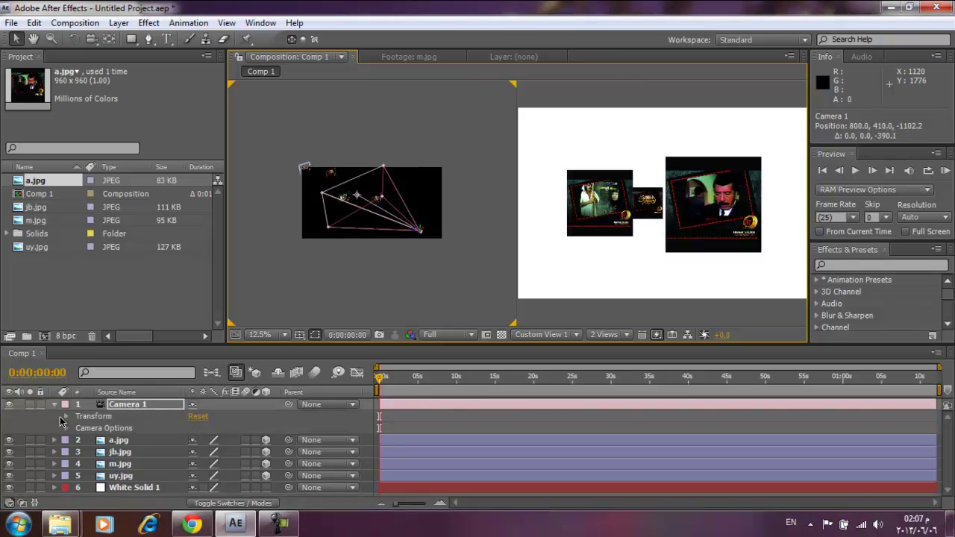
Step: Keyframe Camera 1's Point of Interest and Position at 0:00:00:00 and 0:00:09:19, ending with the camera at about Z 1721, and play the move from the start
left_click(67, 420)
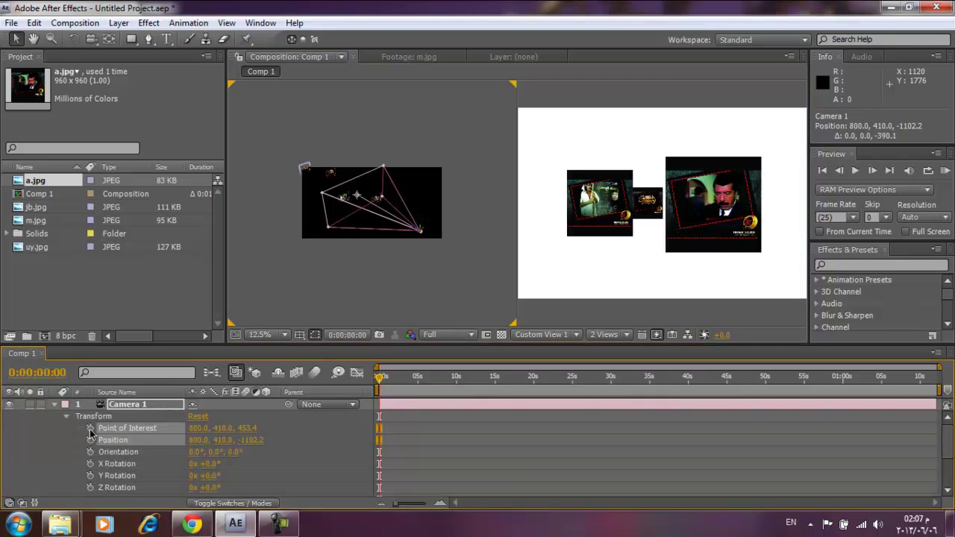
left_click(90, 440)
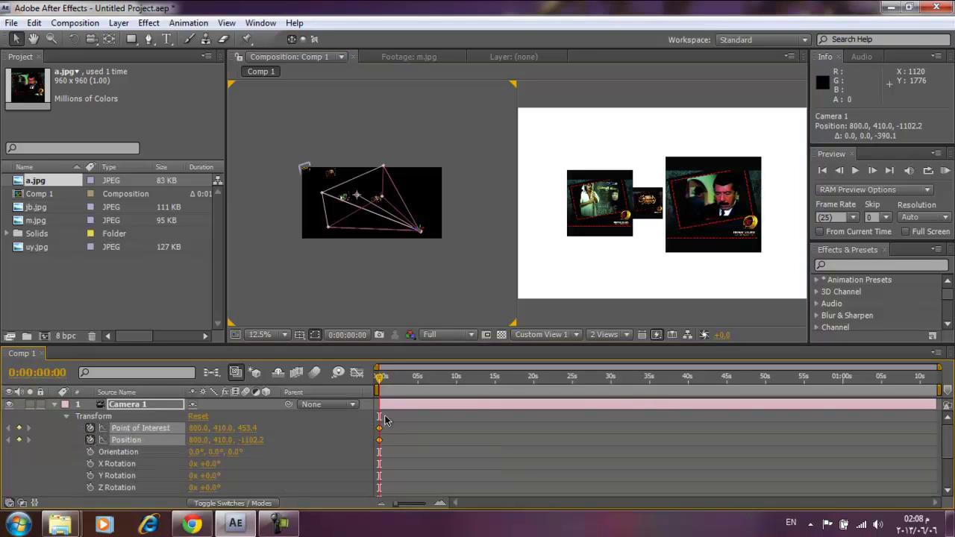
left_click_drag(380, 387, 493, 393)
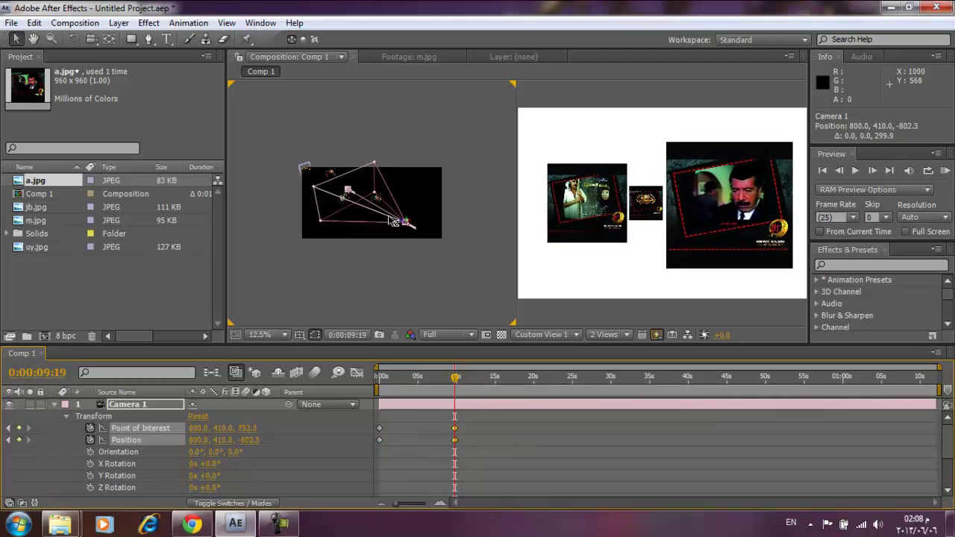
left_click_drag(381, 217, 306, 188)
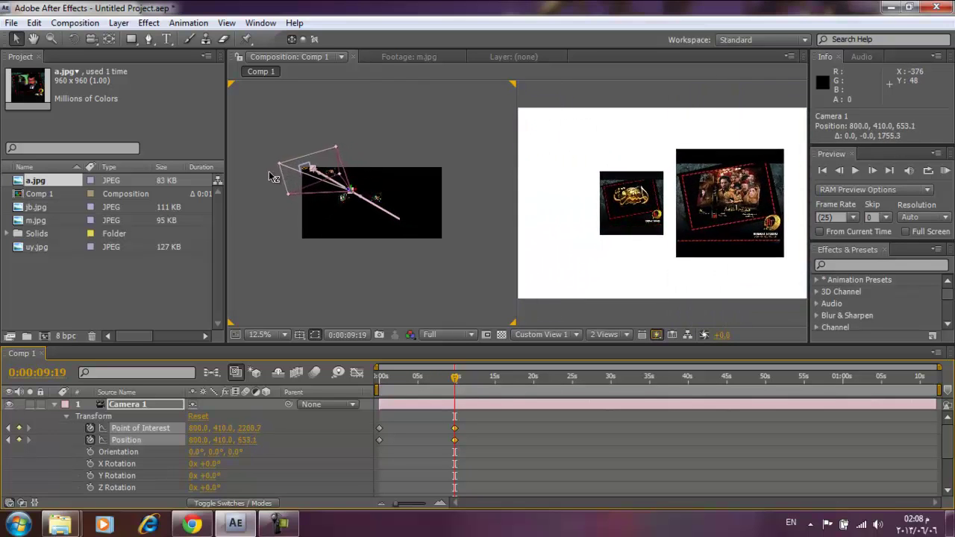
left_click_drag(235, 160, 181, 148)
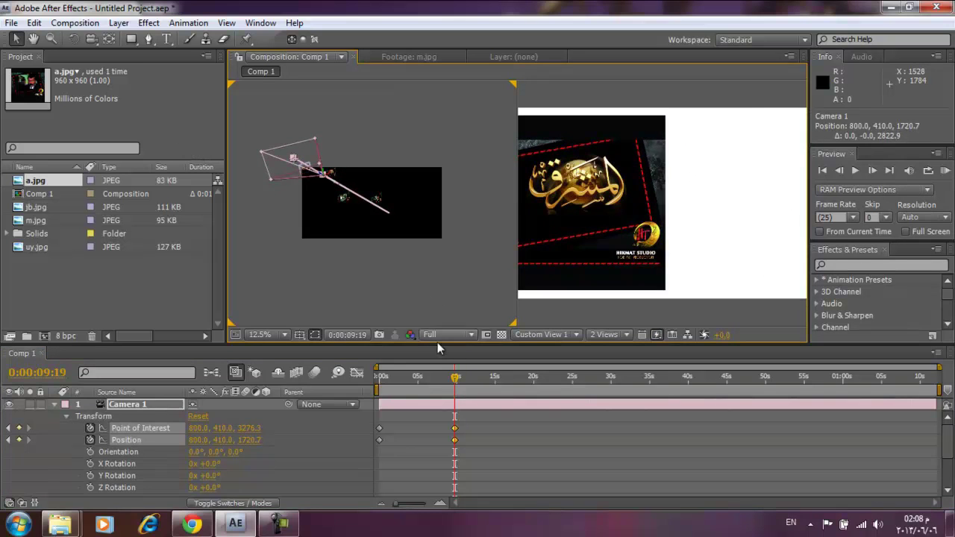
left_click_drag(457, 387, 371, 391)
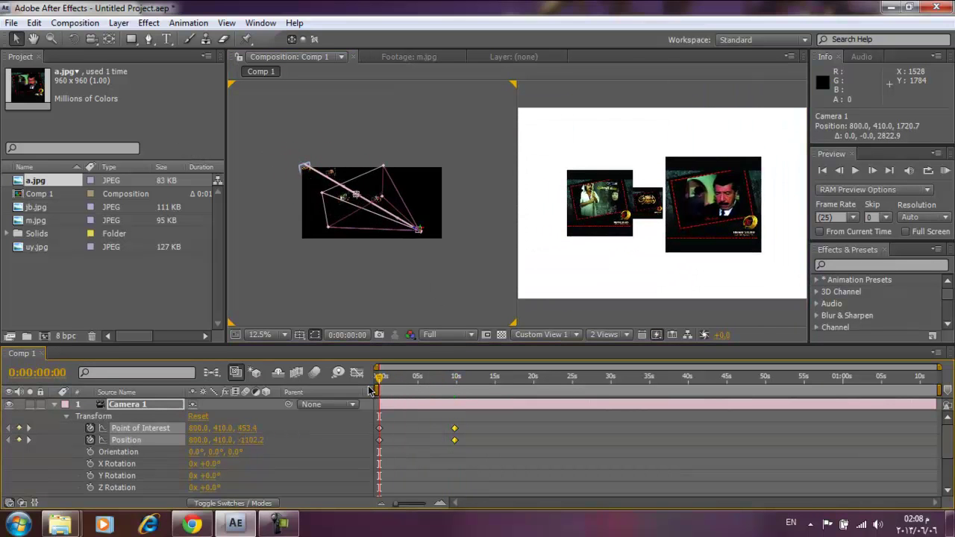
key("space")
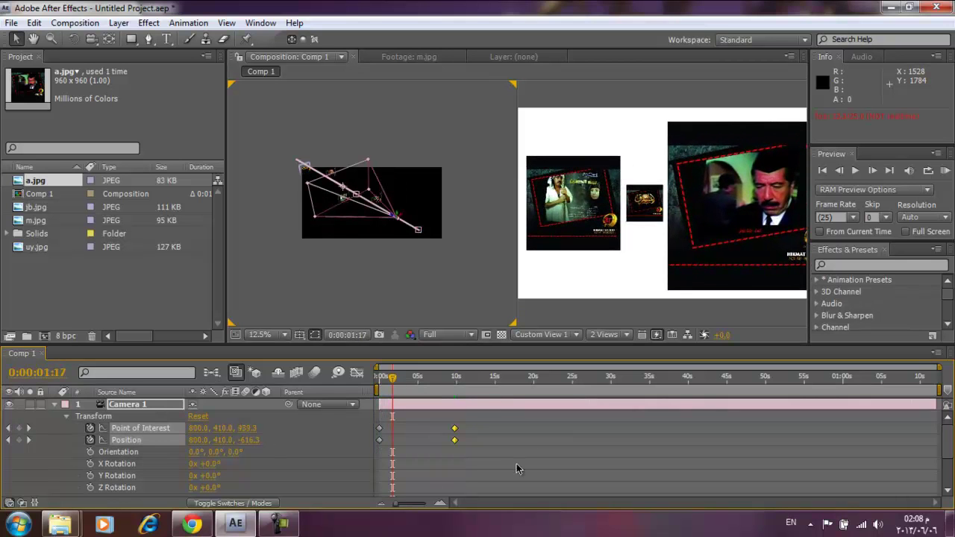
Step: Apply Easy Ease to all Point of Interest and Position keyframes of Camera 1 and preview the eased camera move
left_click_drag(471, 421, 376, 462)
right_click(379, 442)
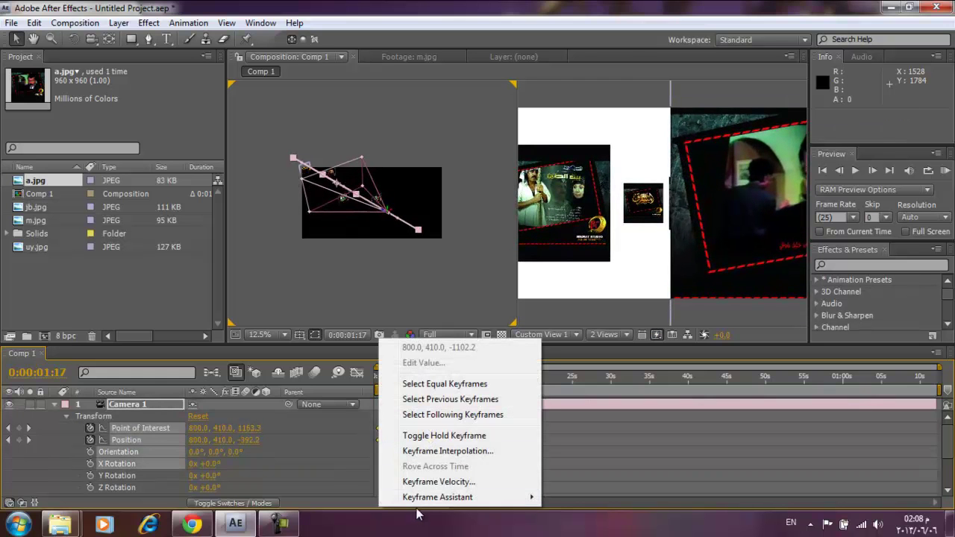
mouse_move(418, 499)
left_click(615, 409)
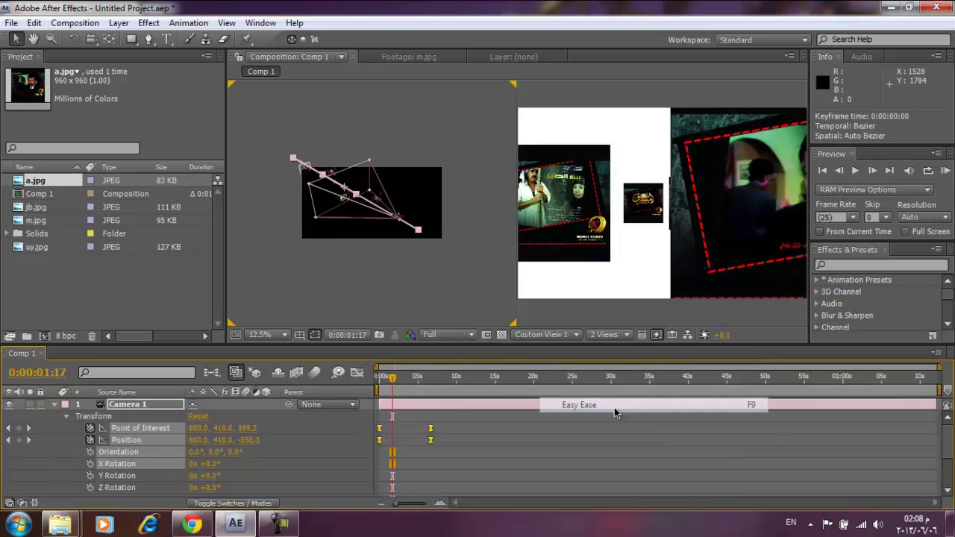
key("KP_0")
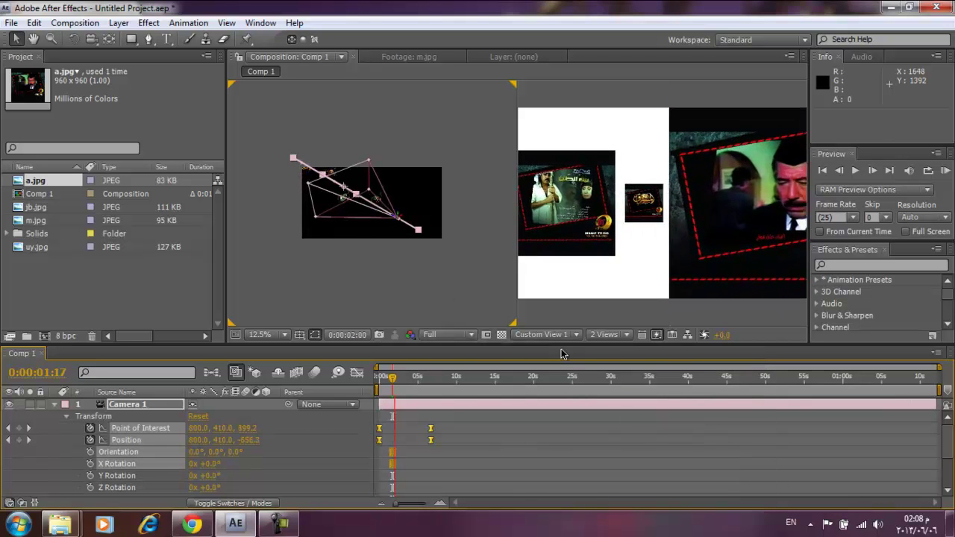